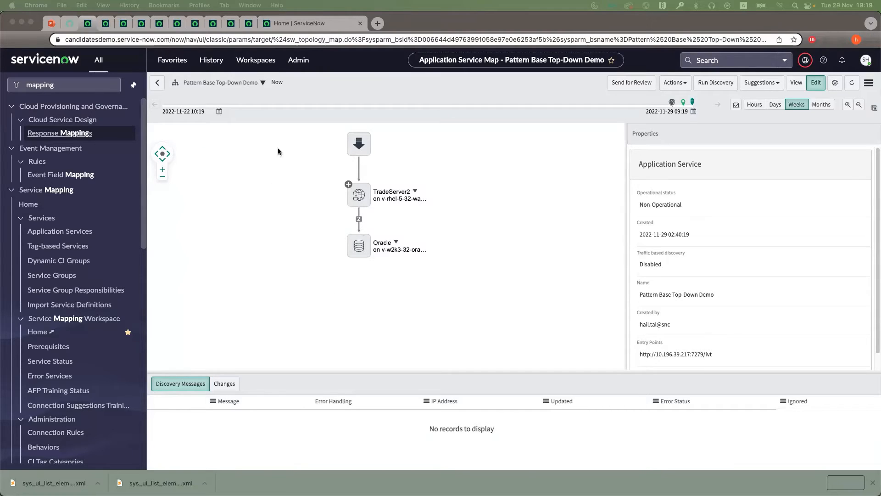
Step: Review TradeServer2's discovery log for the HTTP(S) Endpoint incoming connection, expanding the Websphere On Unix pattern, and close the log
right_click(361, 200)
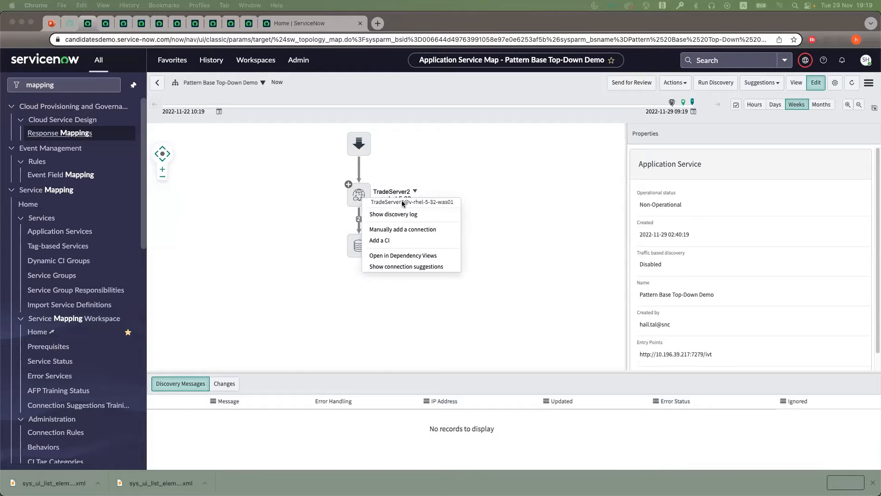
click(398, 215)
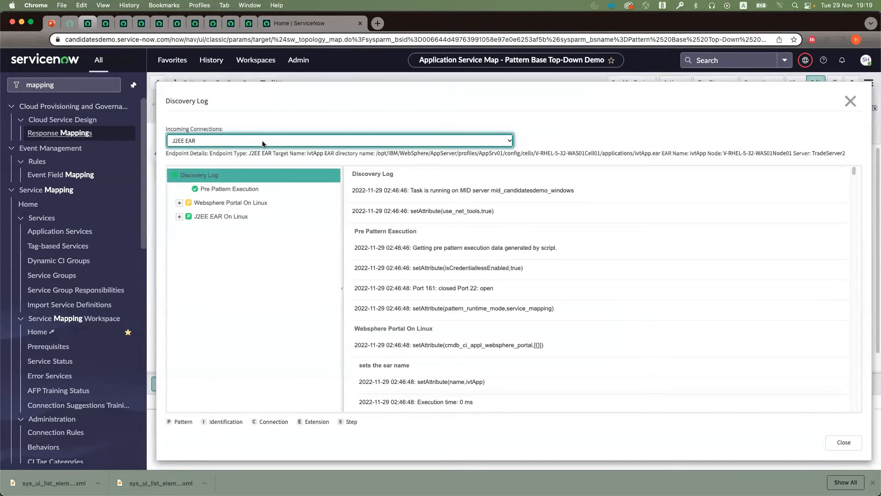
click(258, 144)
click(255, 151)
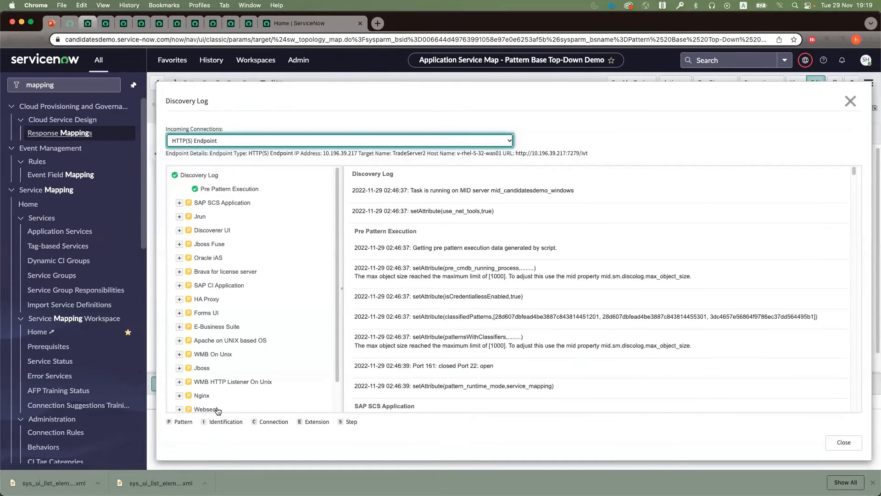
scroll(241, 344, down, 2)
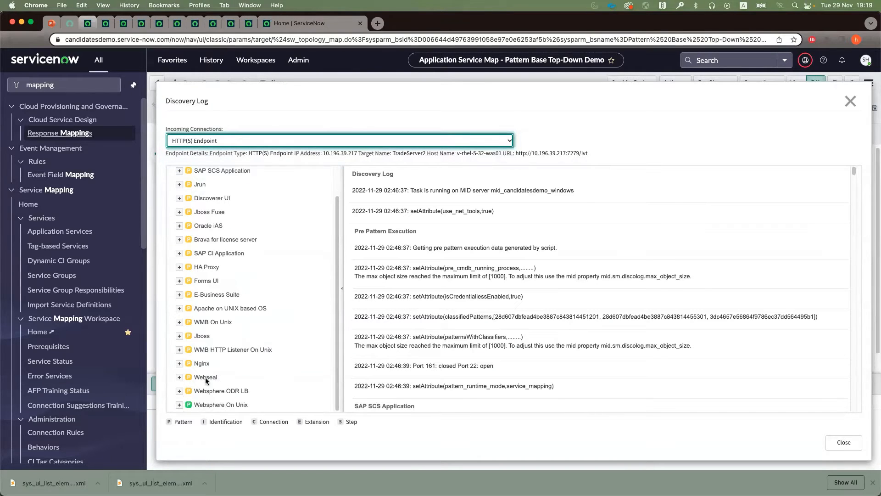
click(179, 405)
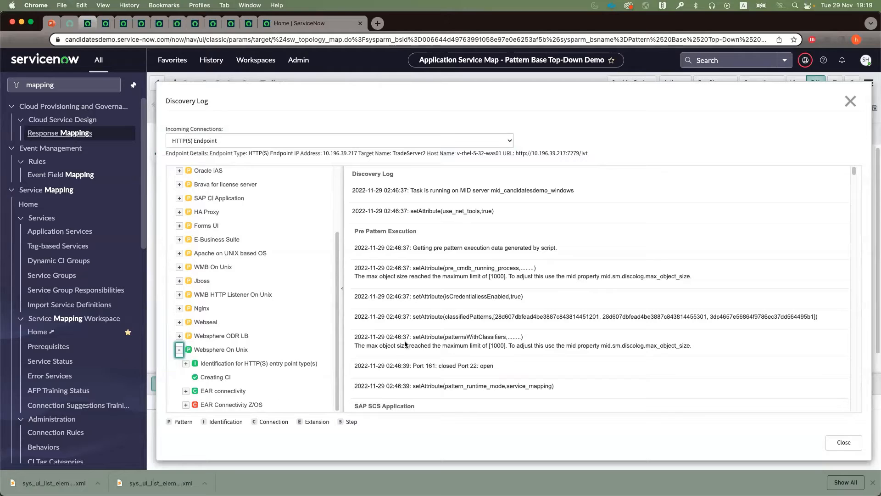
click(851, 101)
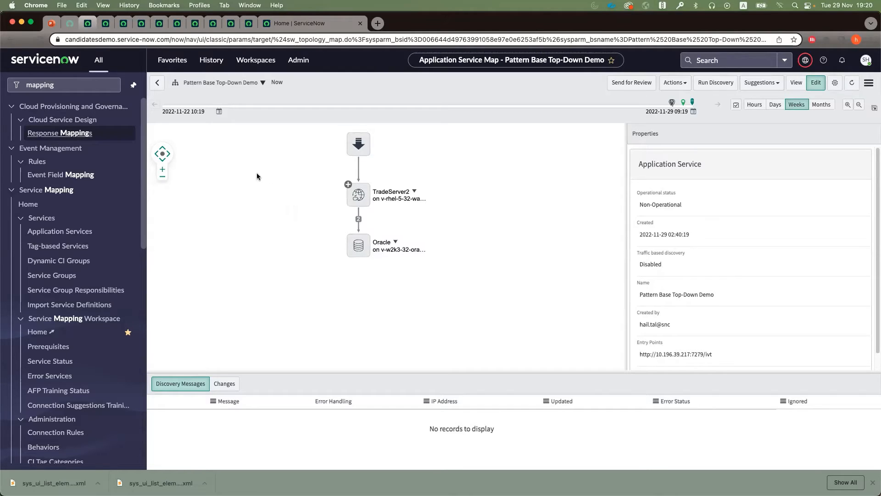
Step: Look over the Process to Process Extensions grouped by confidence and the active global connection rules
click(105, 24)
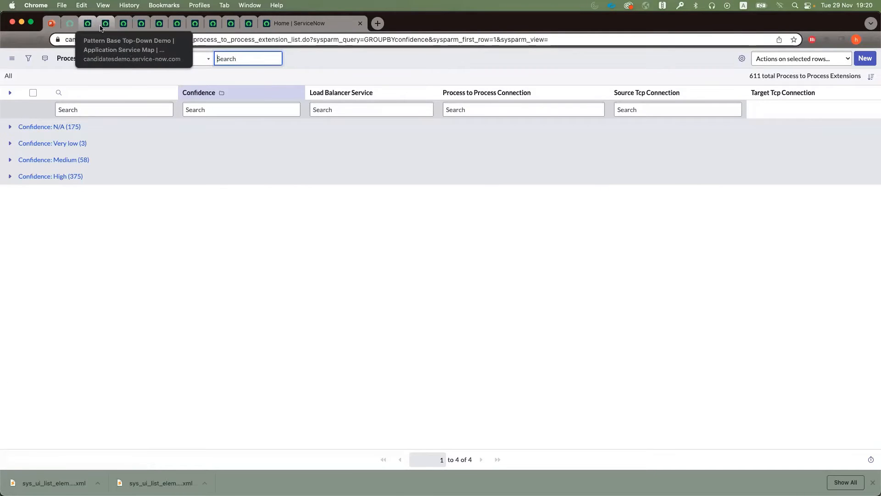
click(127, 26)
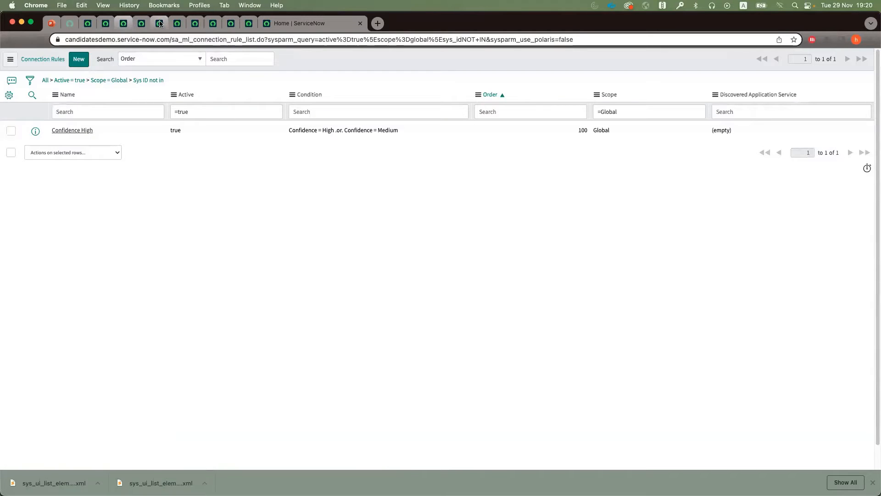
click(141, 23)
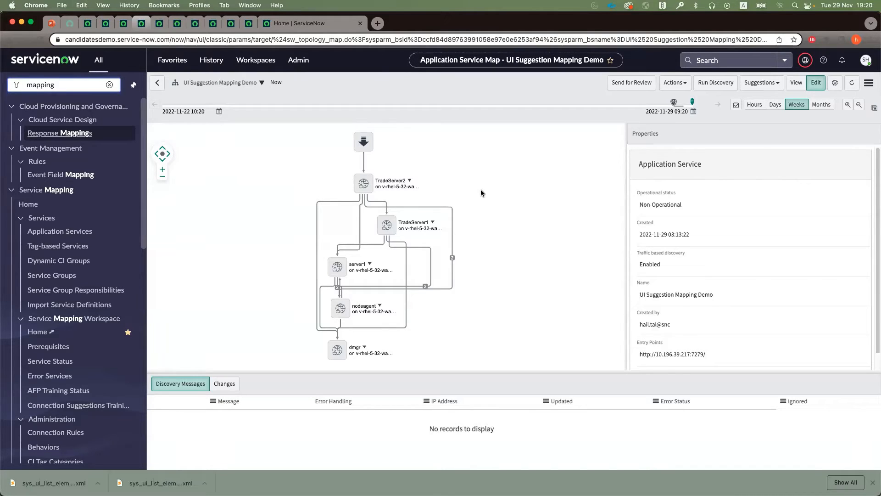
click(124, 23)
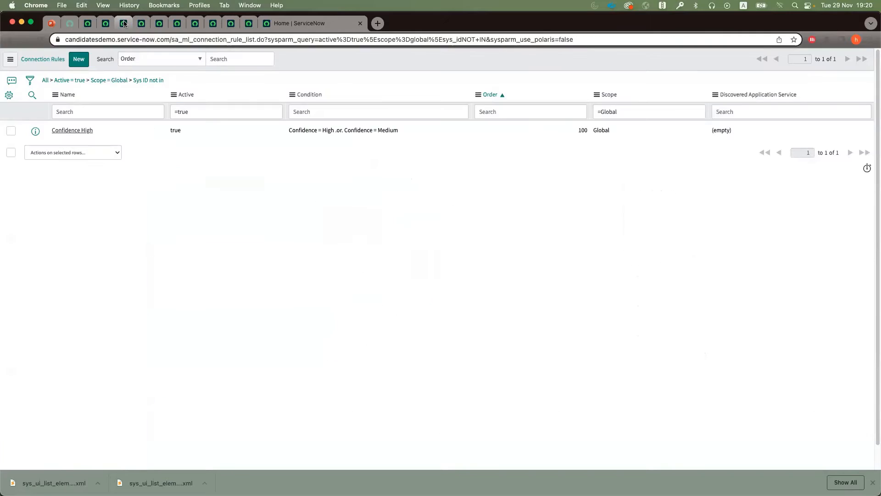
Step: Open the connection suggestions for the UI Suggestion Mapping Demo service, review them and return to its map
click(138, 22)
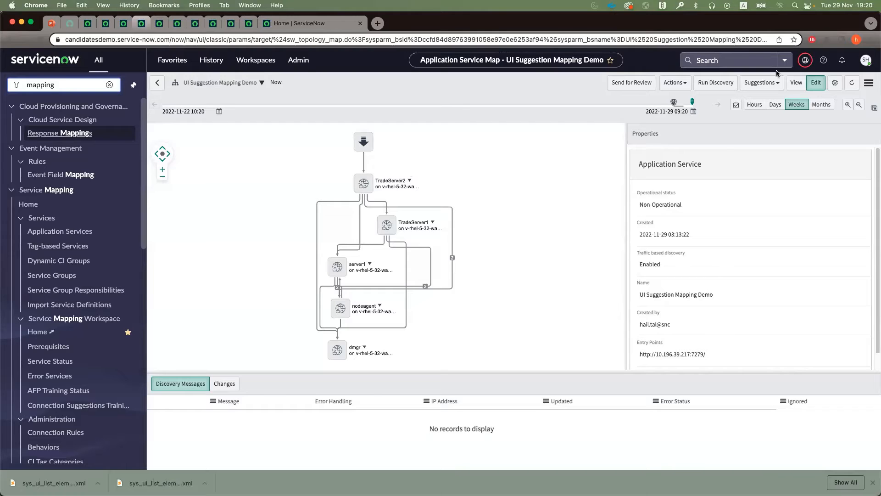
click(778, 91)
click(764, 98)
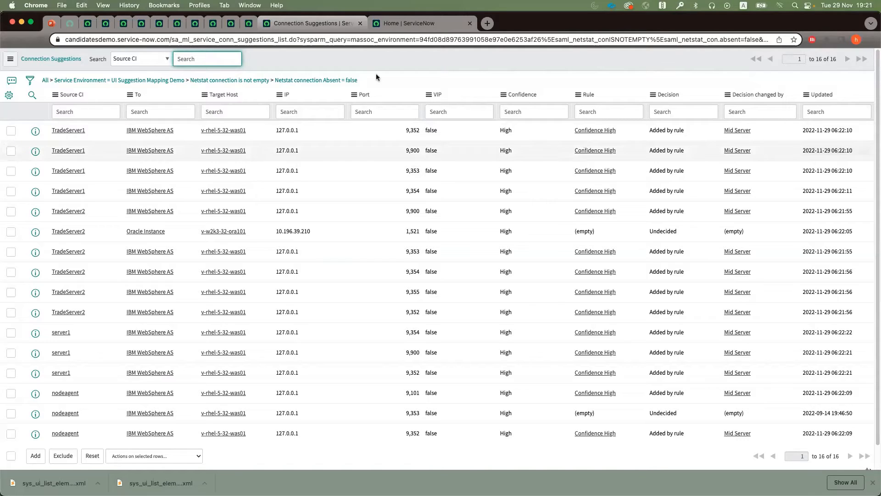
click(159, 24)
click(143, 24)
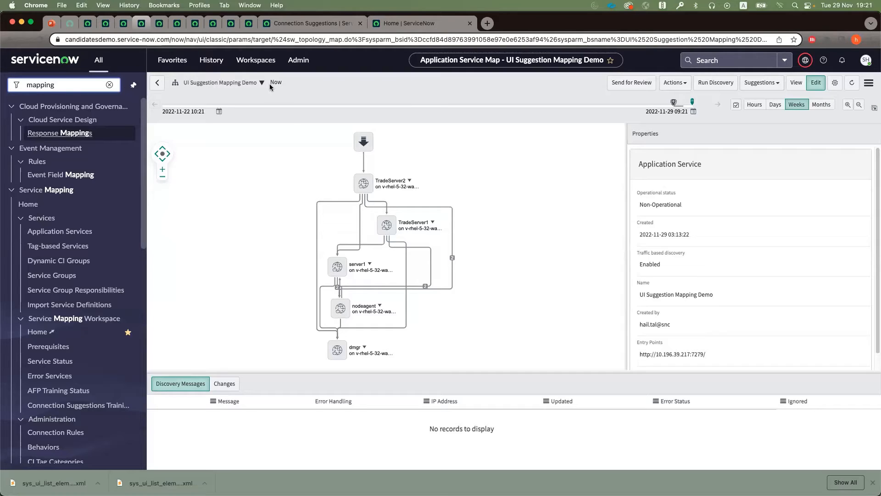
Step: Examine the application service readiness dashboard, covering mapping status, prerequisites, fingerprint training and connection suggestion status
click(164, 21)
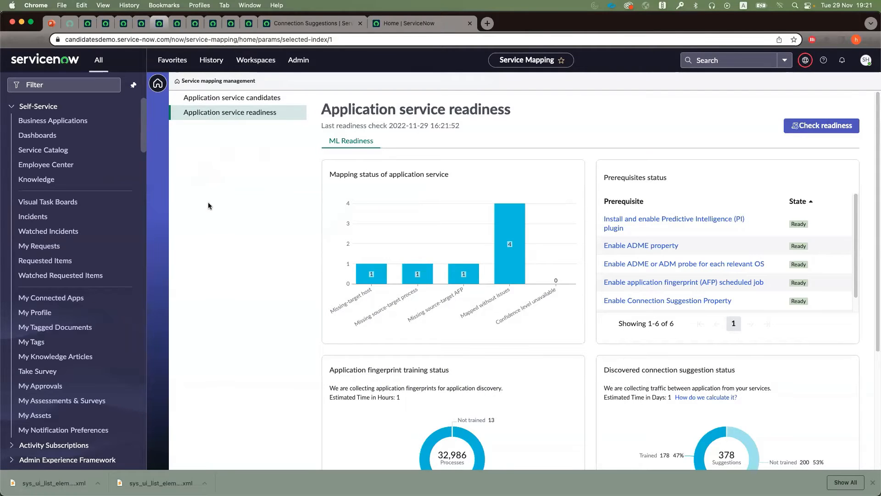
mouse_move(510, 251)
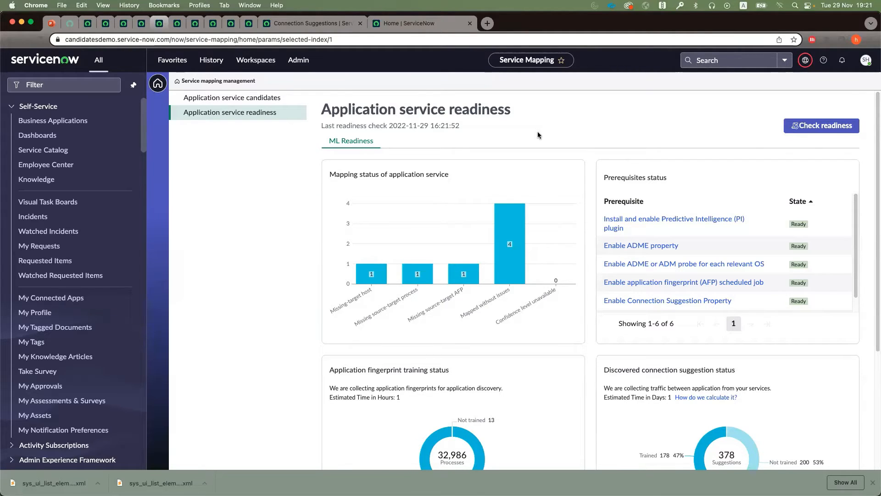
scroll(367, 369, down, 3)
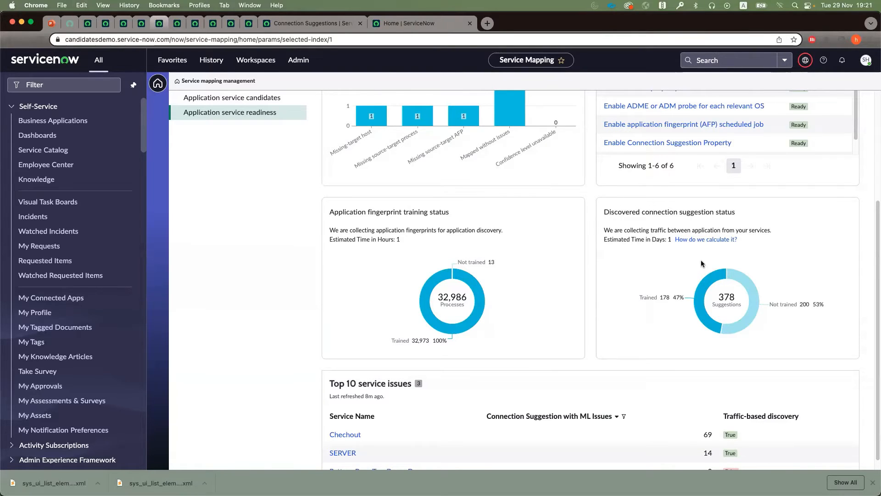
scroll(702, 264, up, 5)
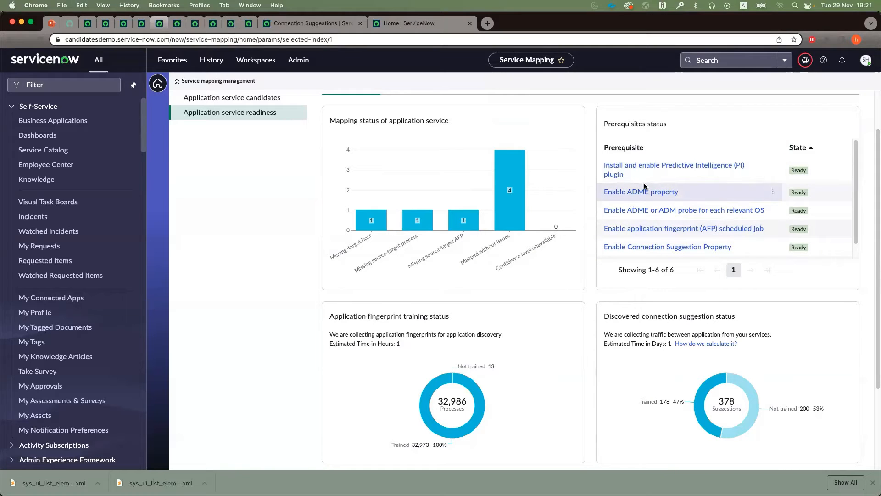
Step: Check the system property behind the Enable ADME property prerequisite and the ML Solutions list, and return to the readiness dashboard
click(621, 192)
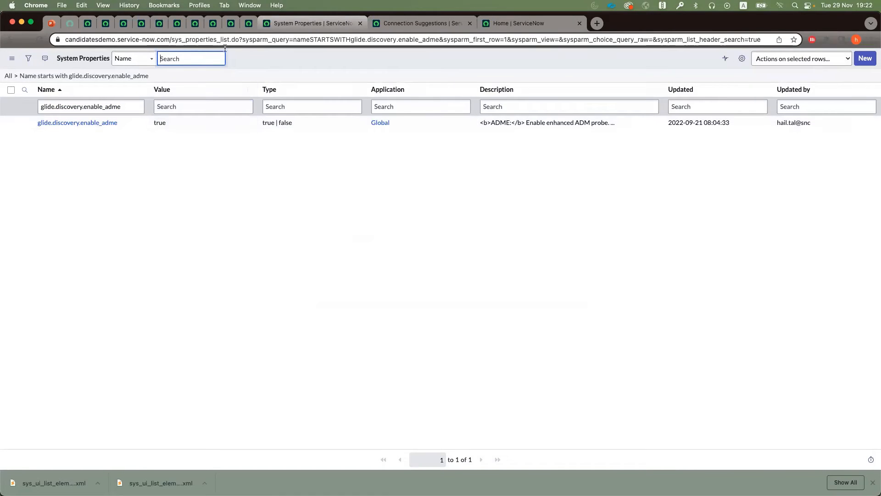
click(178, 24)
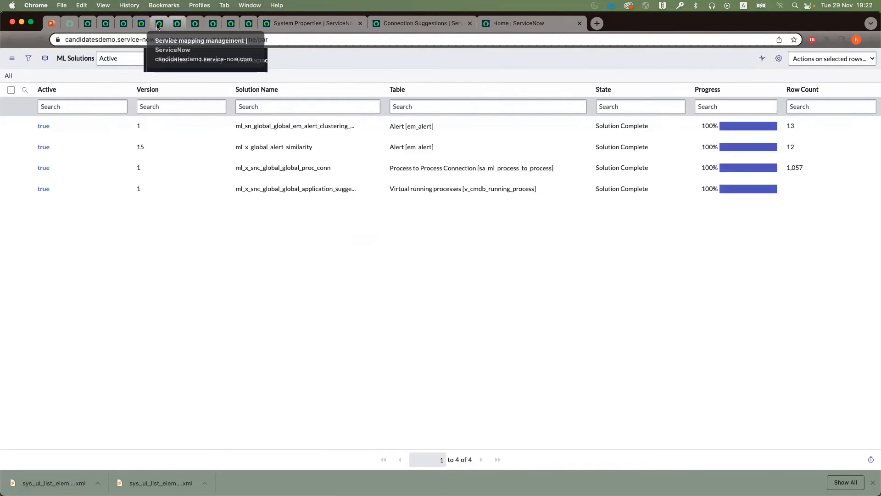
click(160, 23)
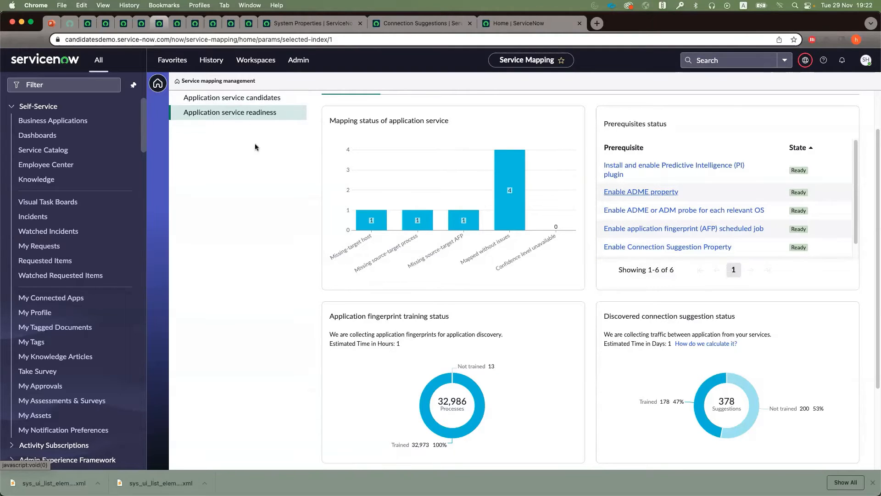
Step: Select the java oracle candidate among the application service candidates and preview its map
click(222, 99)
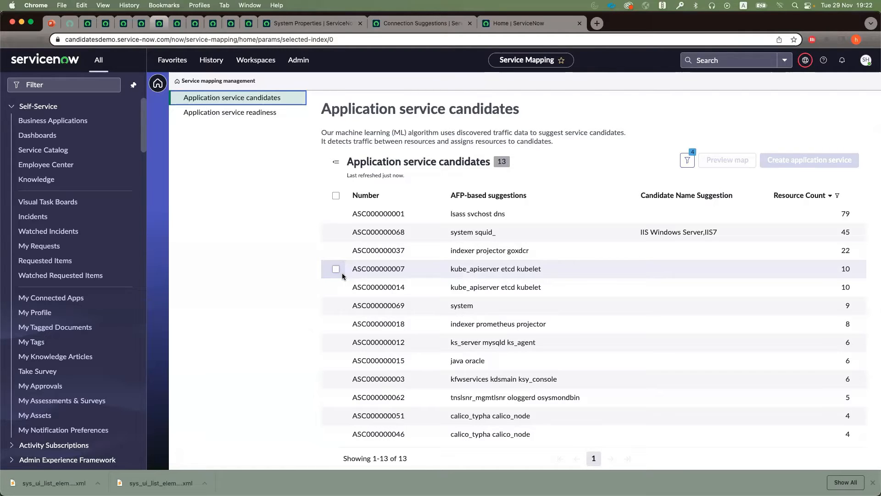
click(336, 360)
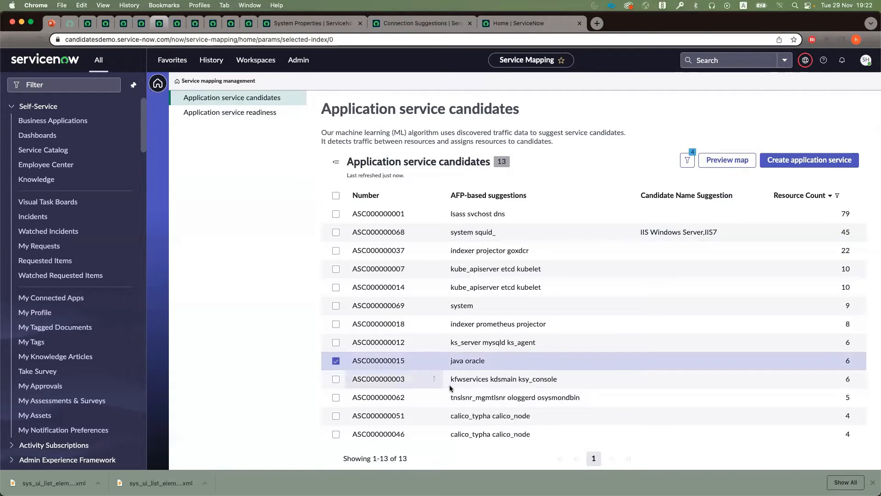
click(715, 163)
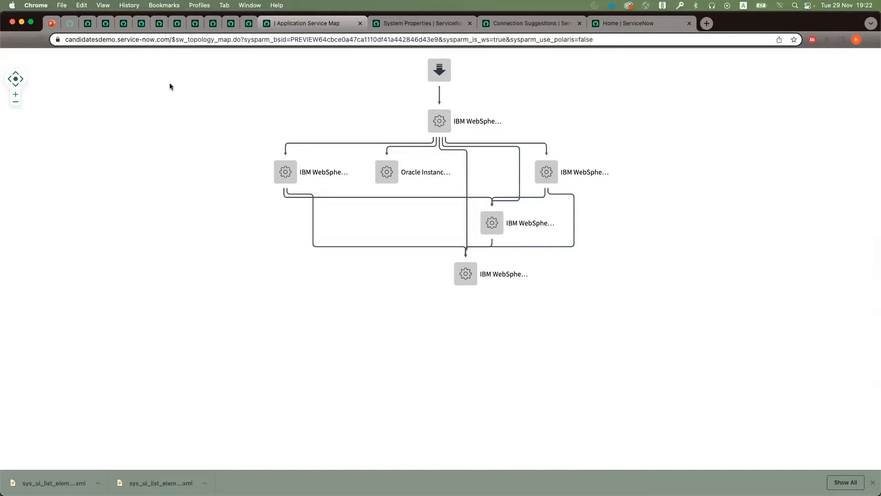
click(176, 23)
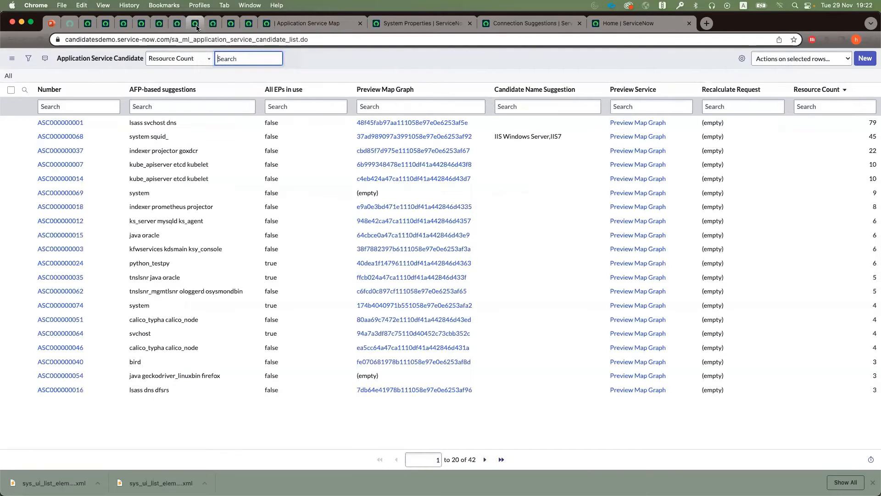
click(159, 23)
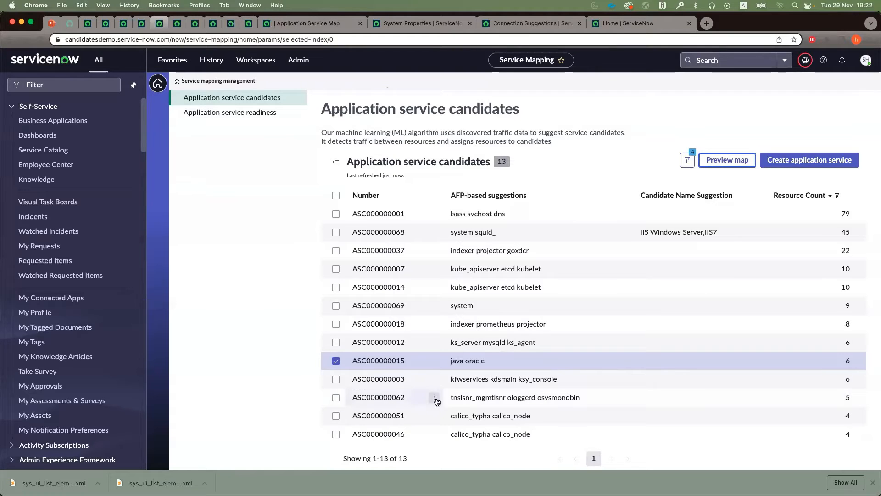
Step: Create an application service named Candidate Demo from the selected java oracle candidate
click(783, 162)
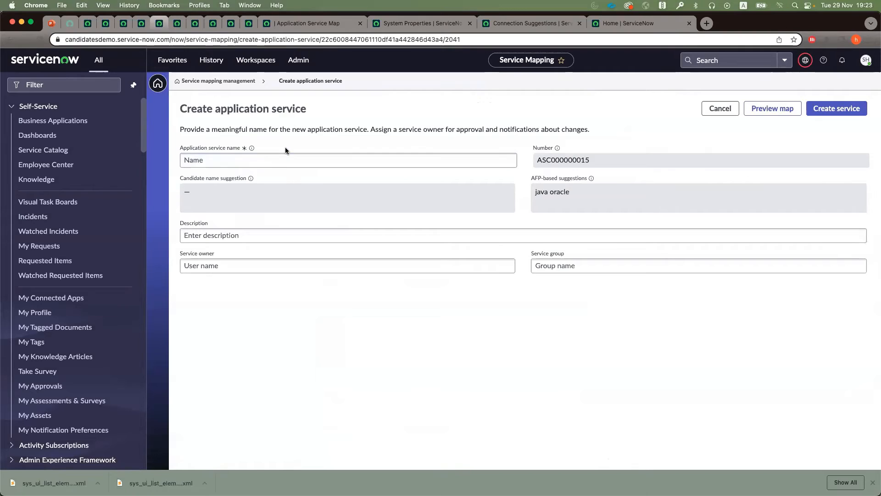
click(277, 162)
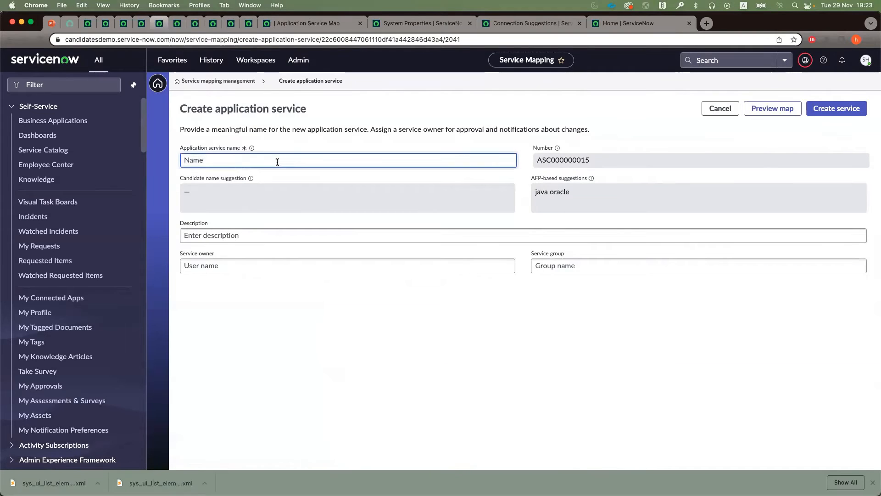
text(Candidate Demo)
click(840, 109)
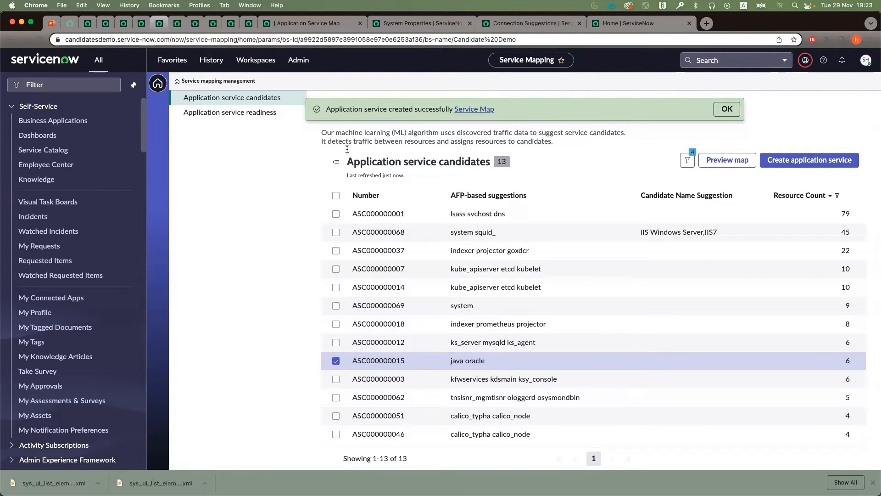
Step: Open the Candidate Demo service map and compare it with the UI Suggestion Mapping Demo map
click(467, 111)
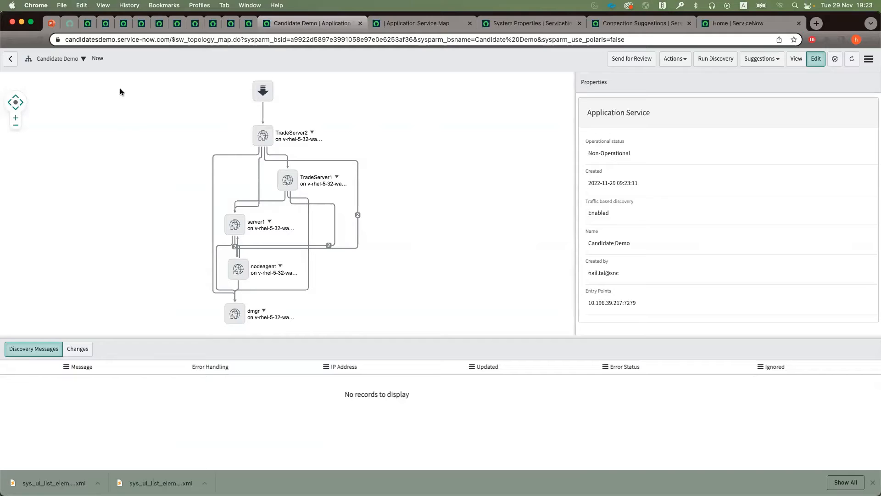
click(142, 21)
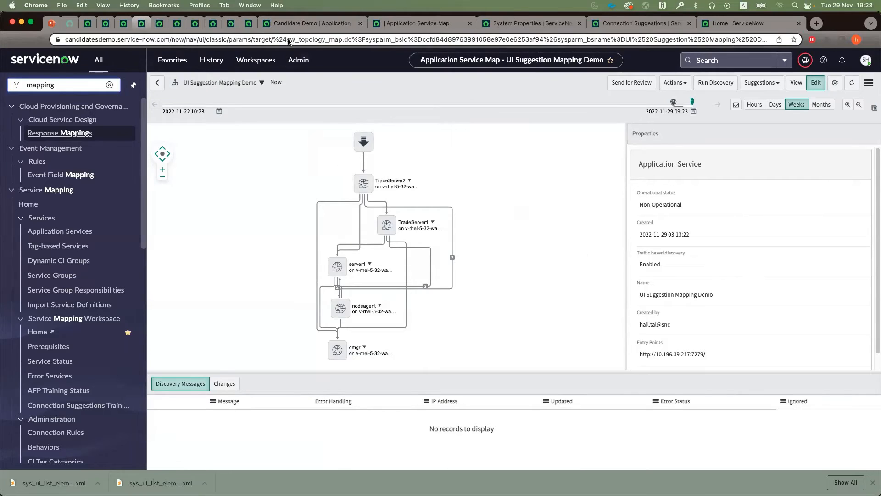
click(285, 23)
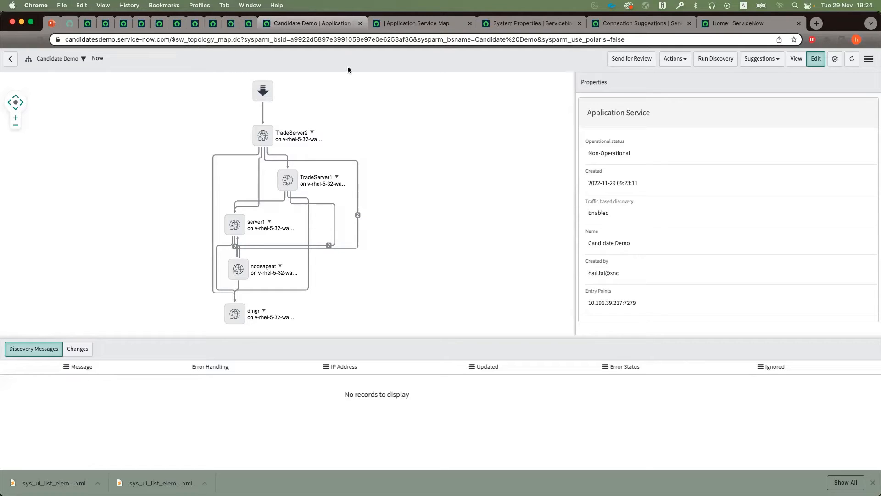
Step: Revisit the candidate and ML Solutions lists, and examine the first bird group in the Application Service Candidates to P2P list
click(195, 22)
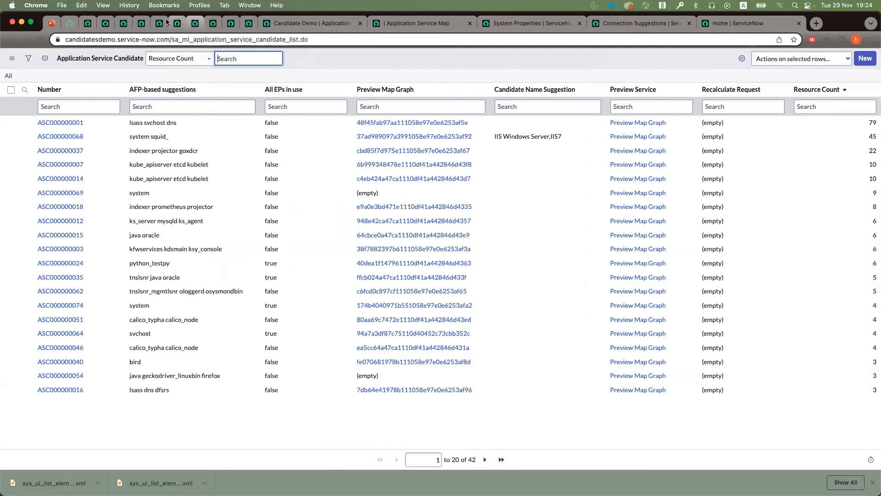
click(178, 24)
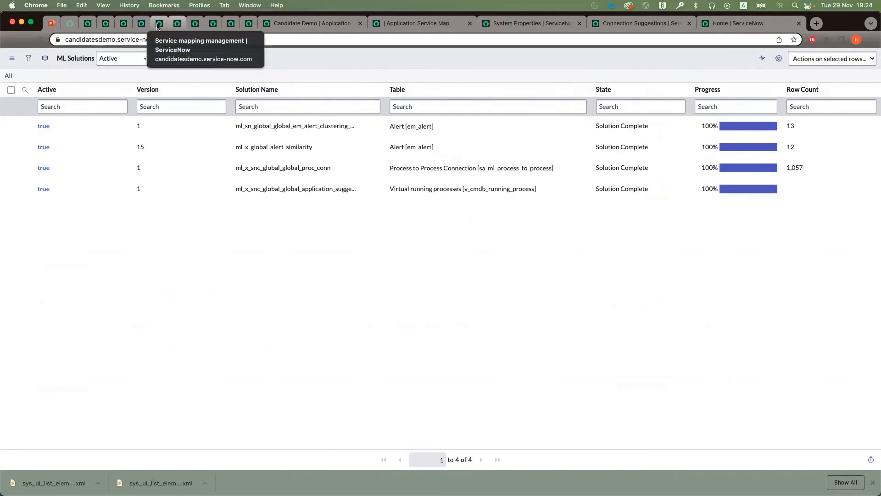
click(160, 23)
click(224, 23)
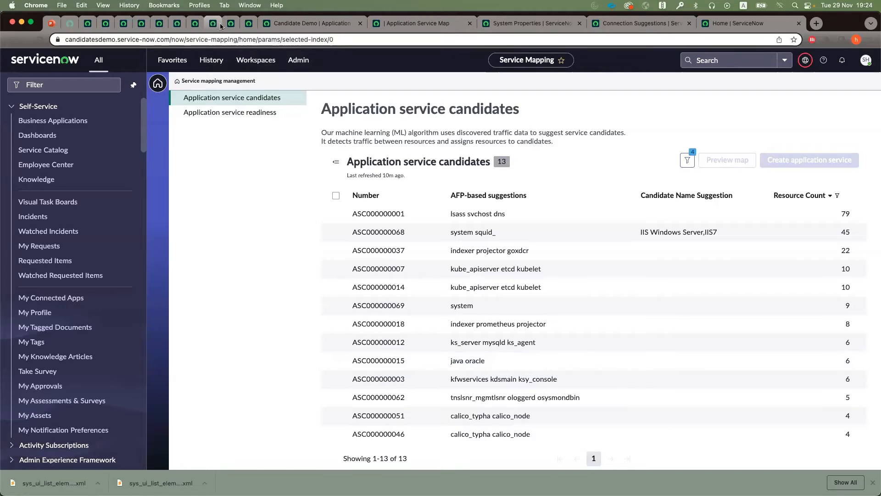
click(232, 28)
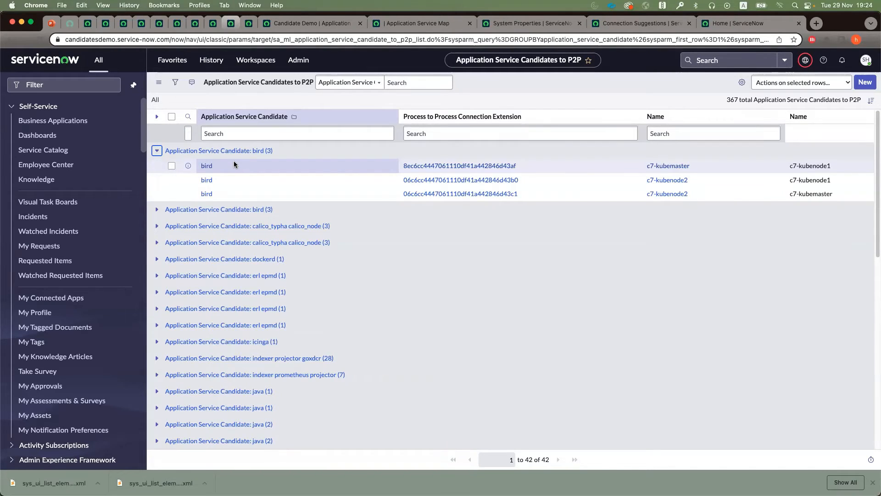
Step: View the preview map of the first bird candidate's segment from the candidate record, and return to the application service candidates list
click(206, 166)
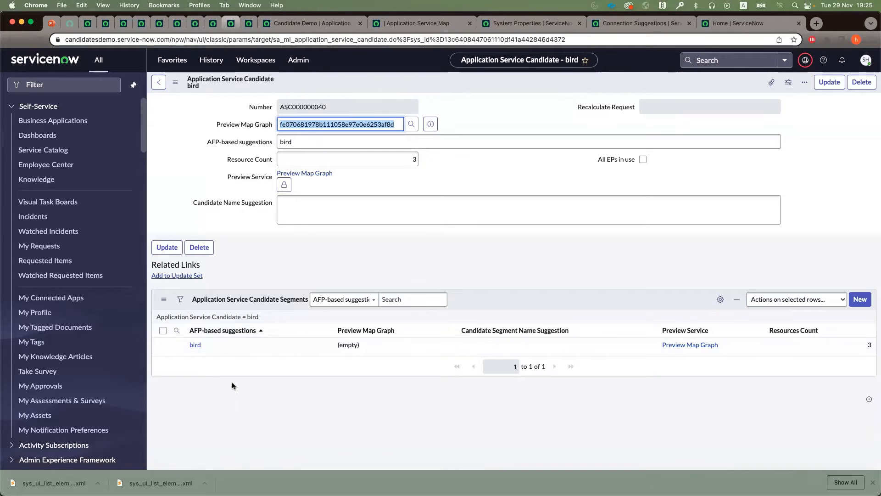
click(683, 346)
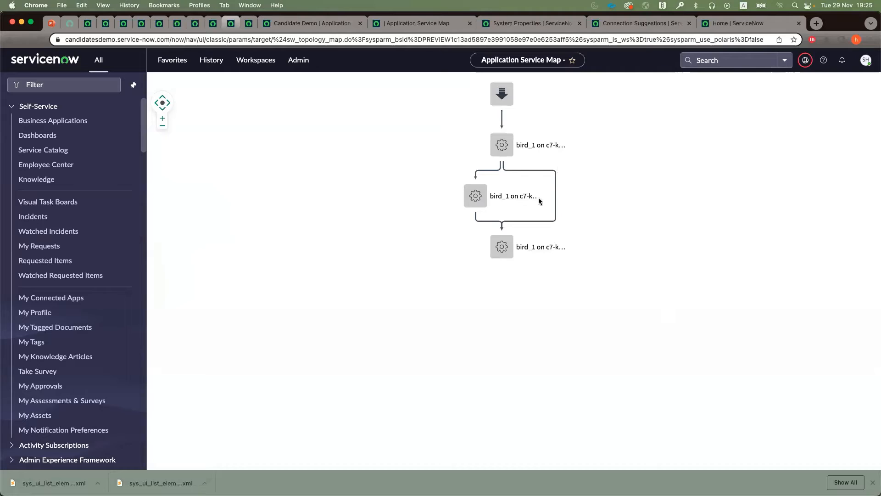
click(178, 23)
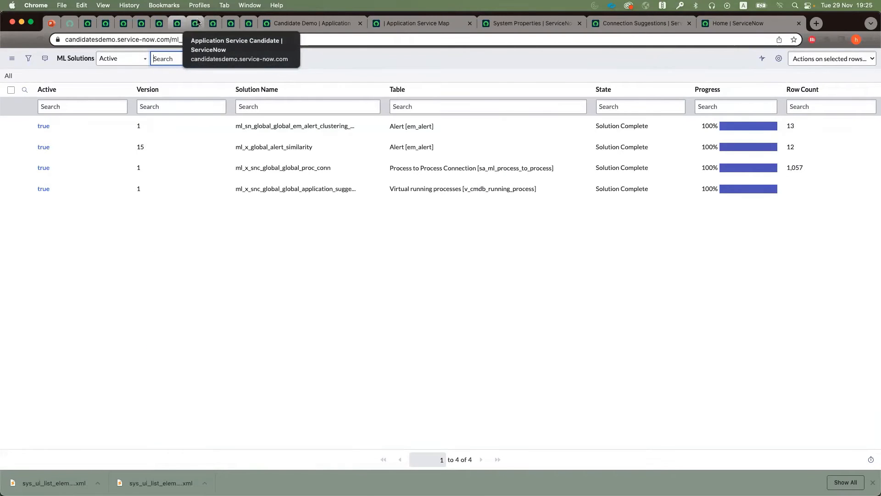
click(195, 23)
click(168, 24)
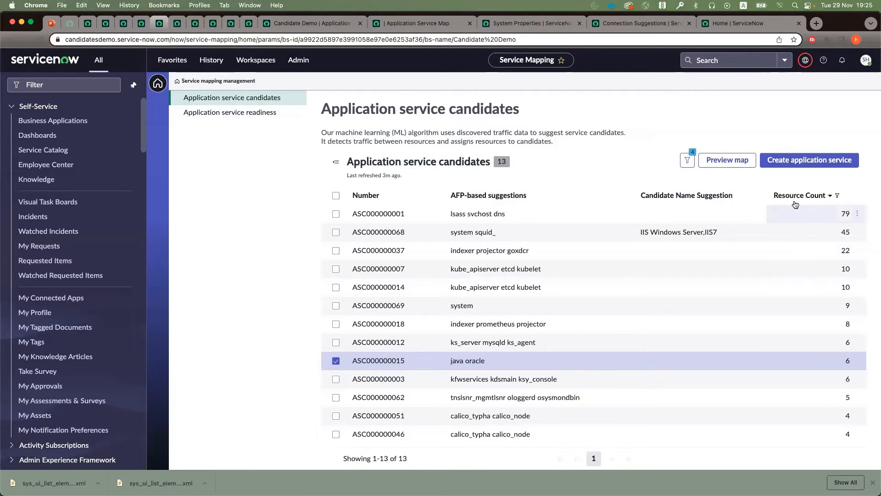
Step: Set the minimum Resource Count condition to 5 in the candidates list's advanced filter
click(687, 160)
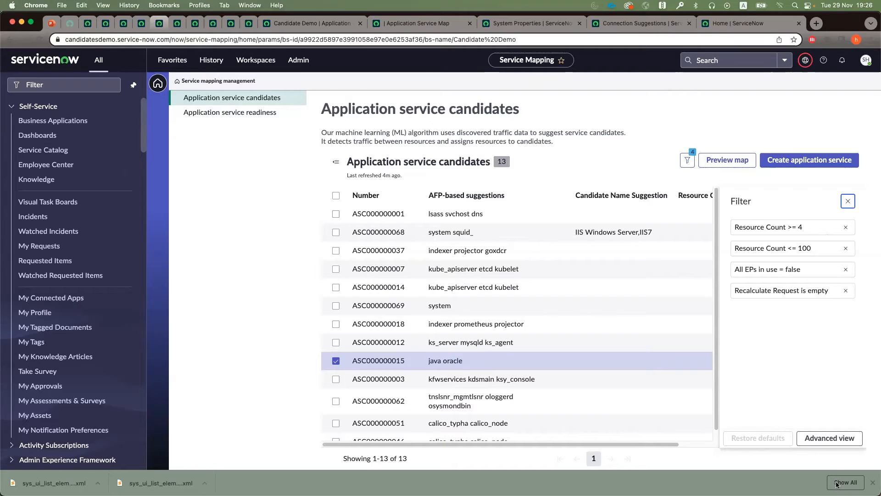
click(829, 438)
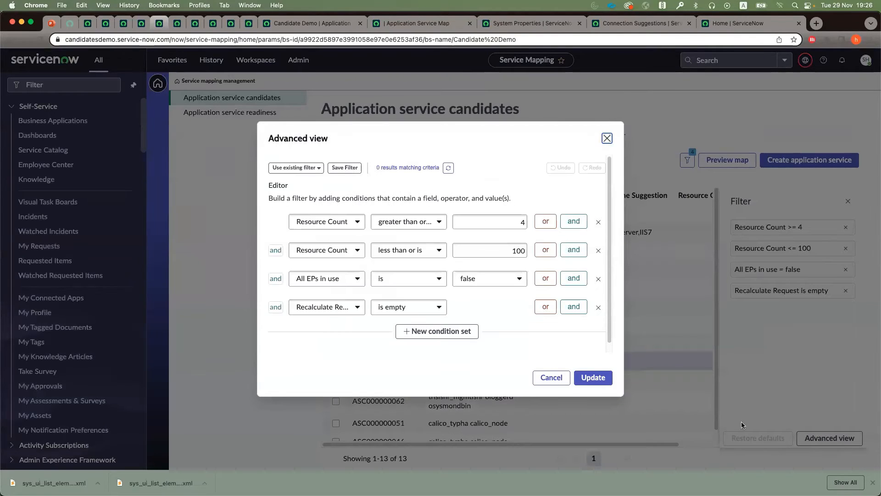
click(508, 222)
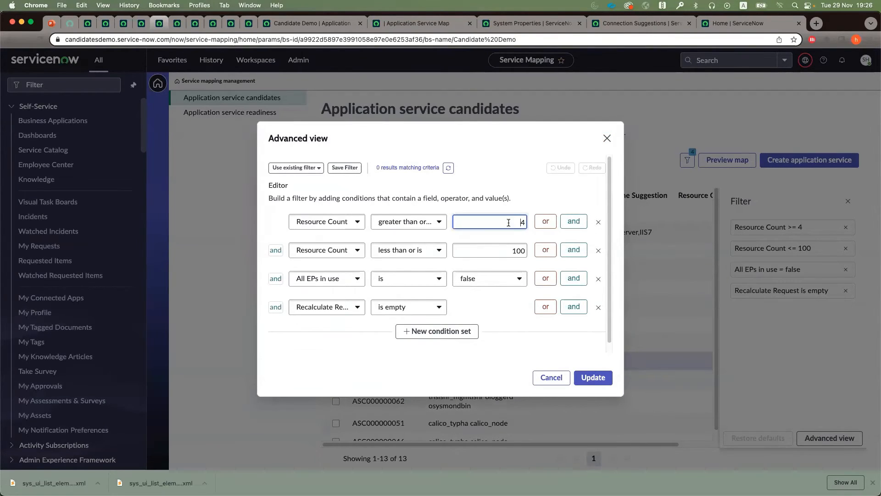
text(5)
double_click(521, 223)
text(5)
Step: Add the filter condition Number contains 0051 and apply the updated filter to the candidates list
click(573, 307)
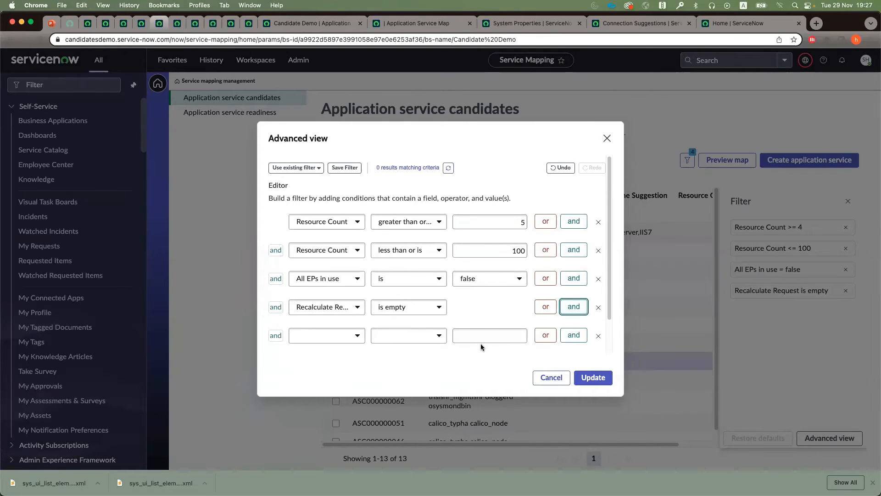
click(343, 338)
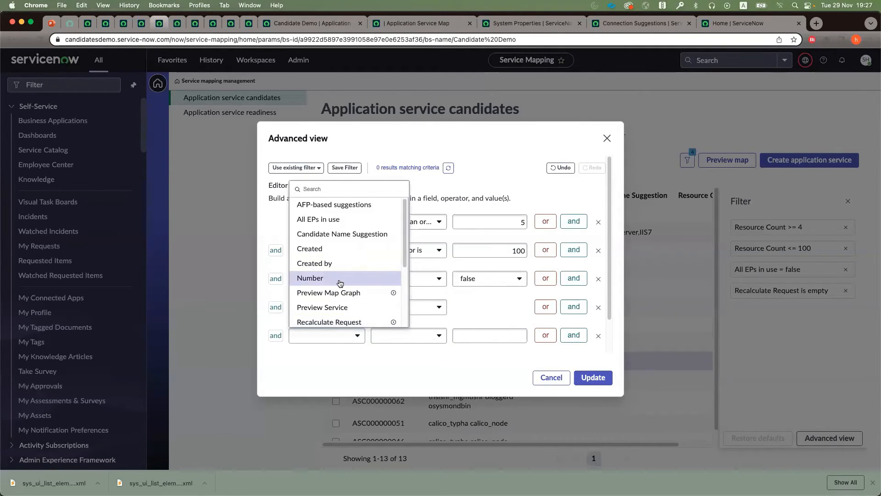
click(341, 278)
click(390, 336)
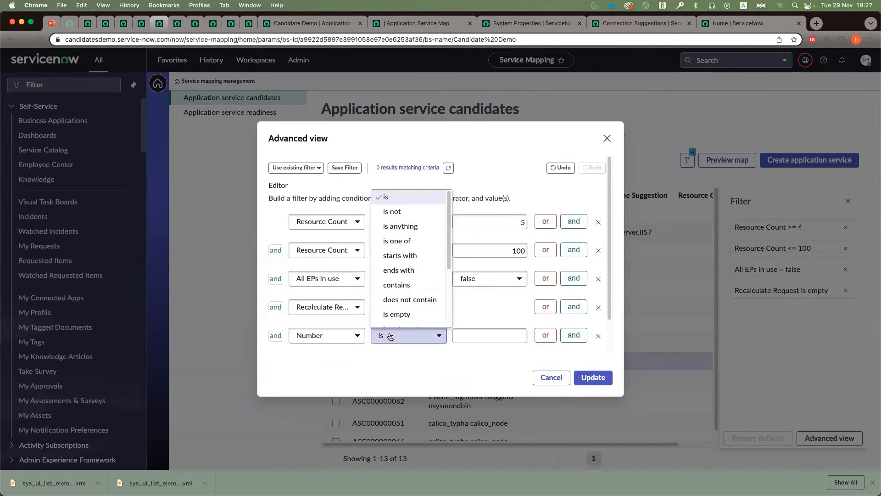
click(397, 285)
click(476, 334)
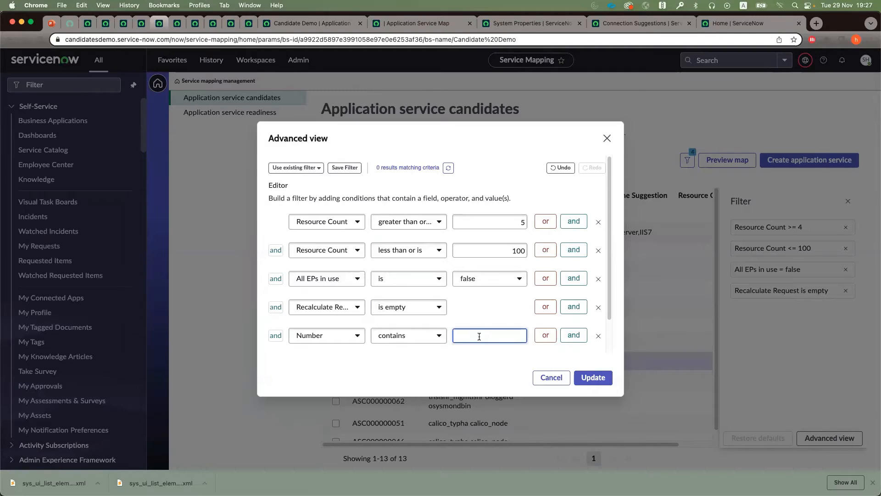
text(004)
text(51)
click(593, 377)
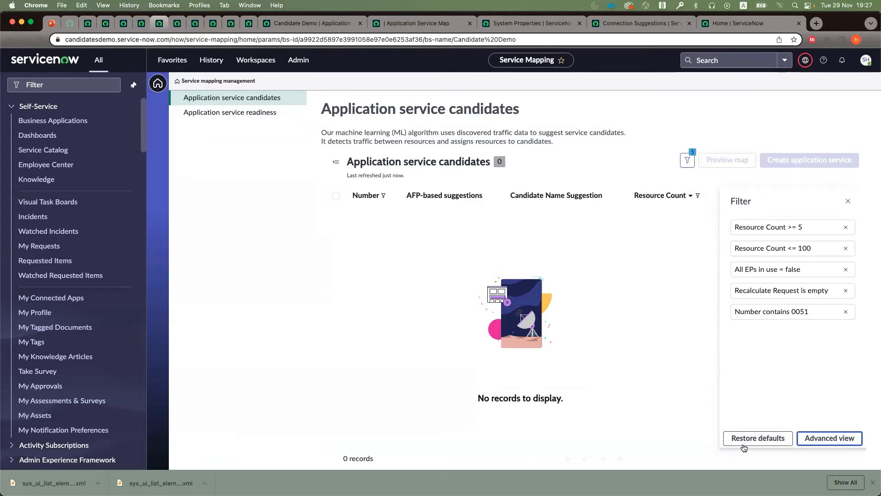
Step: Restore the candidates list's default filter, and briefly select and deselect the indexer projector goxdcr candidate
click(759, 437)
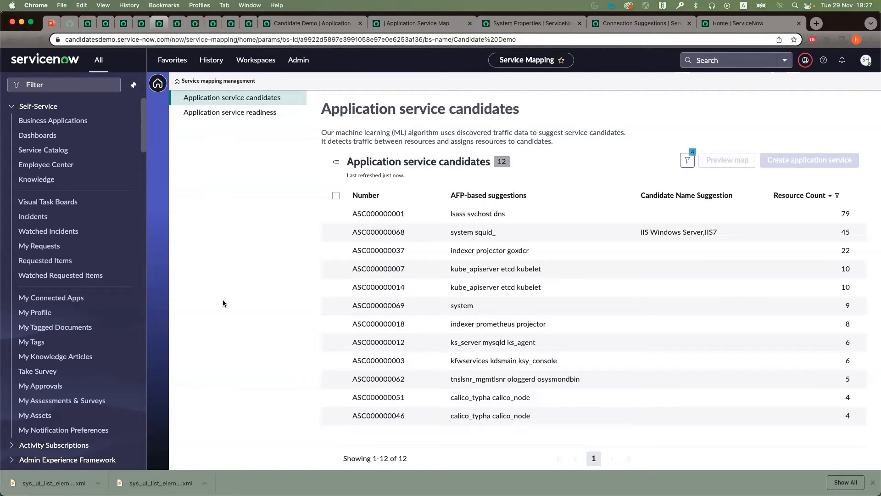
click(336, 250)
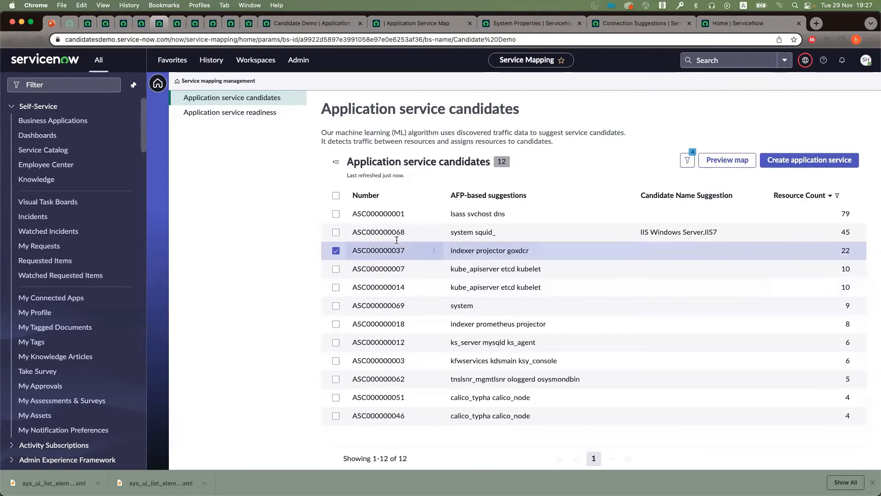
click(336, 250)
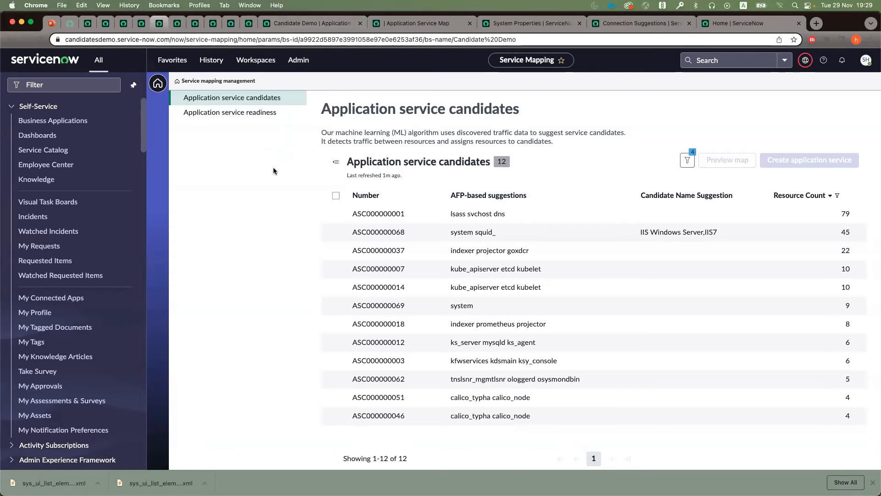
Step: Review the Service Mapping Plus store page and the Service Candidate Segments to Entry Points list
click(69, 23)
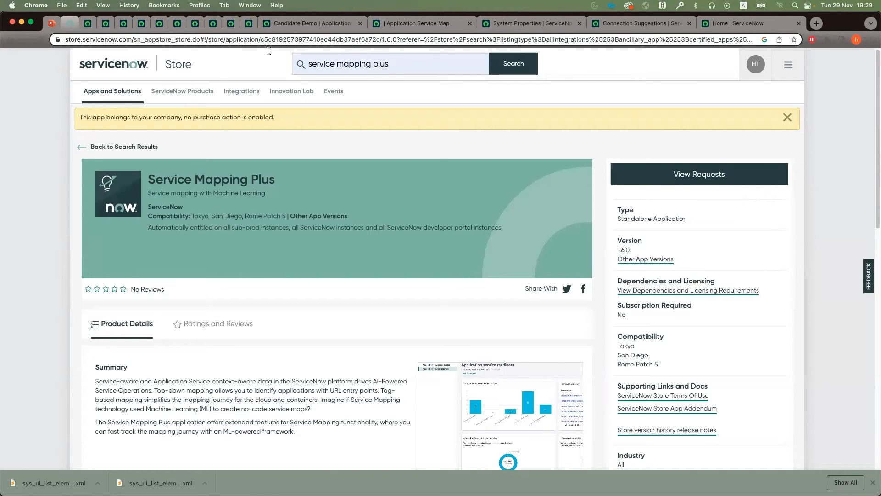
click(252, 25)
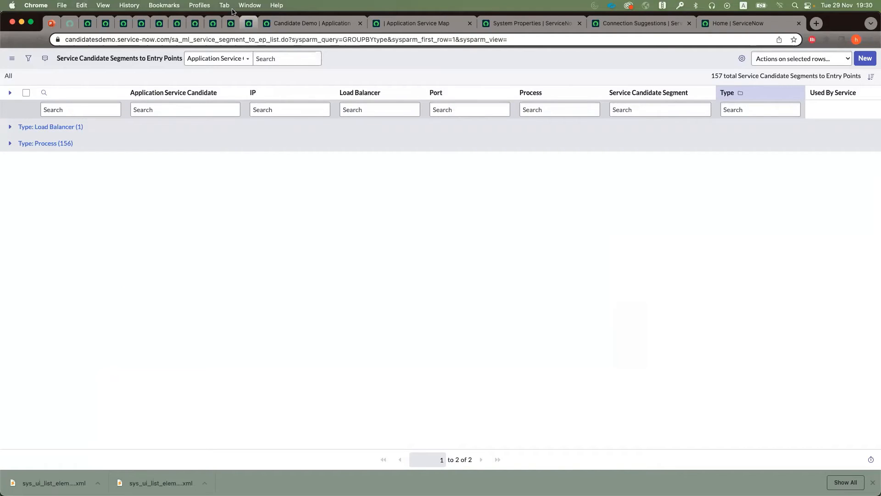
click(232, 22)
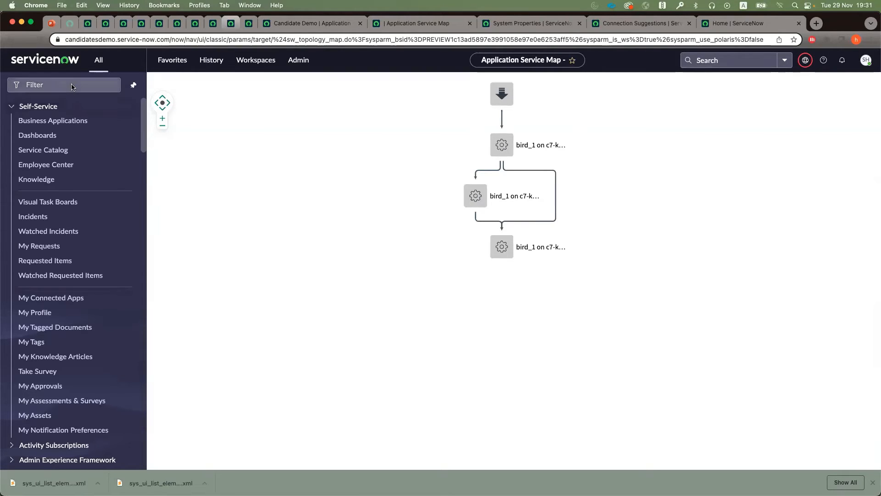
Step: Return to Service Mapping and examine the application service readiness page down to the application fingerprint training status
click(175, 23)
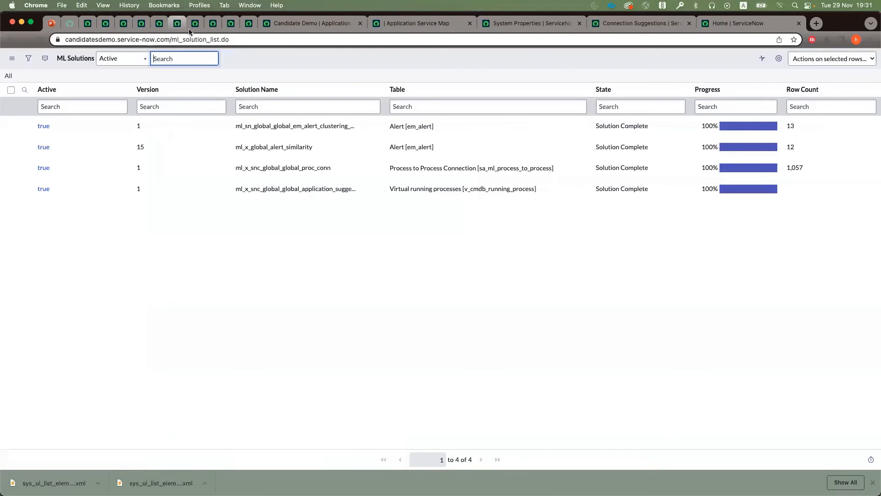
click(159, 24)
click(212, 112)
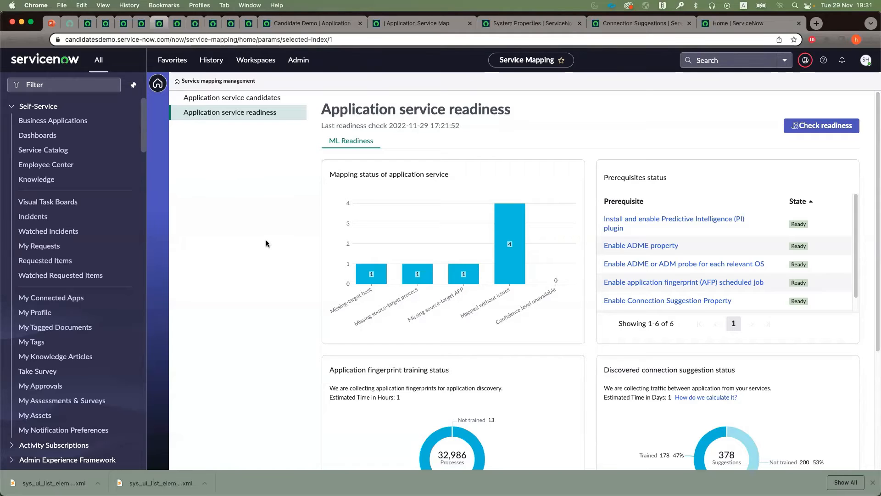
click(222, 99)
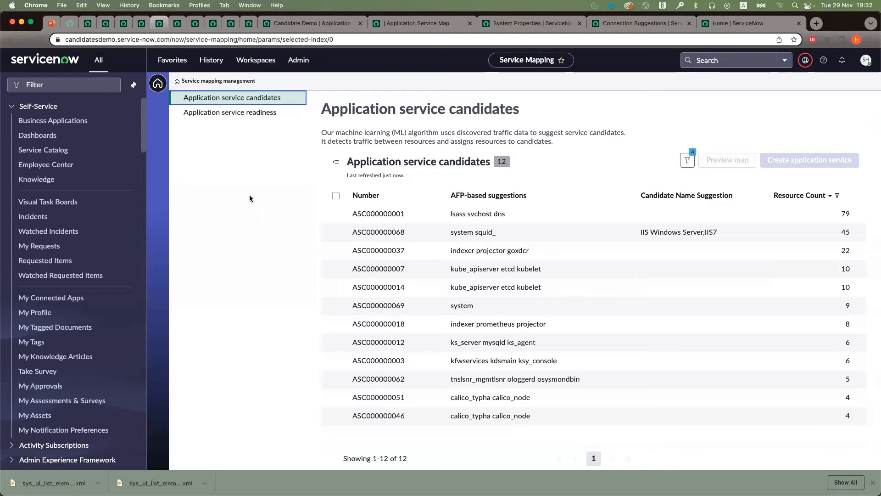
click(246, 114)
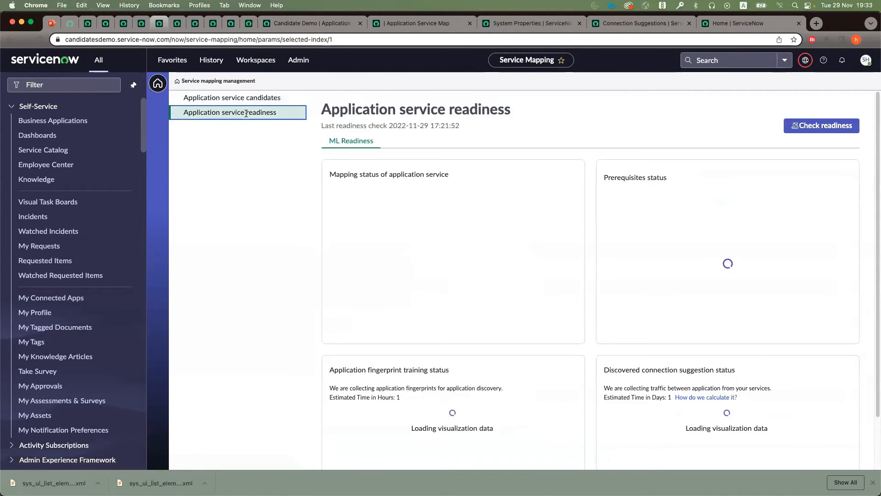
scroll(351, 410, down, 5)
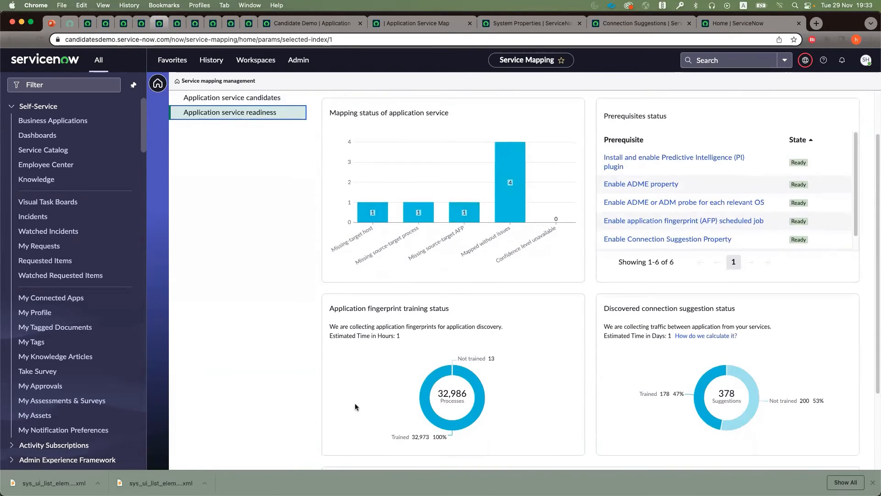
scroll(355, 407, down, 1)
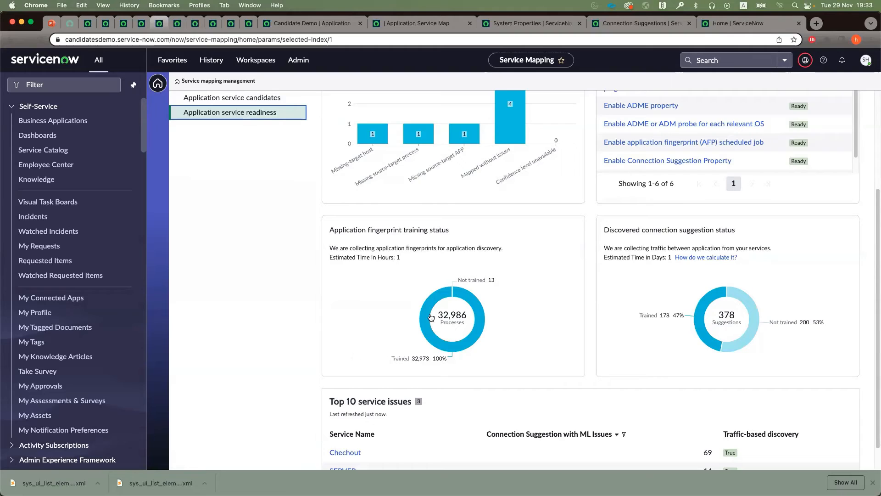
Step: Find the Discovery running processes module by searching for "runnin" and open its list
mouse_move(427, 315)
click(53, 85)
text(runnin)
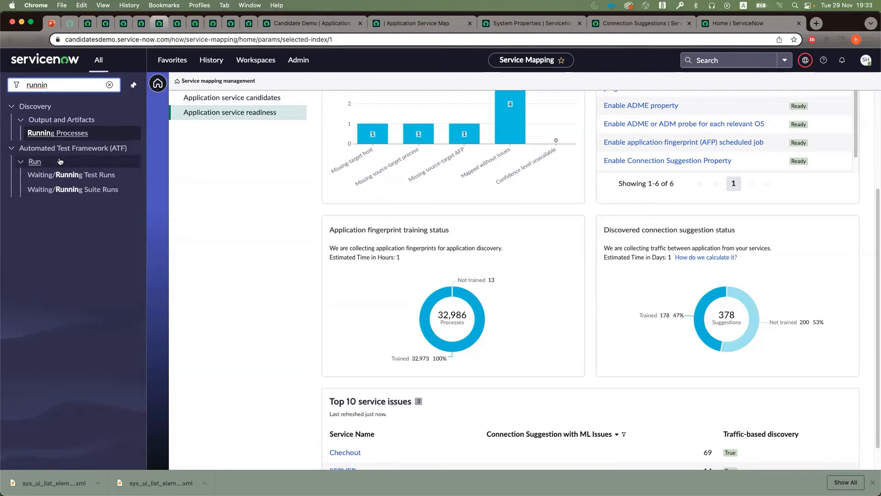
click(54, 134)
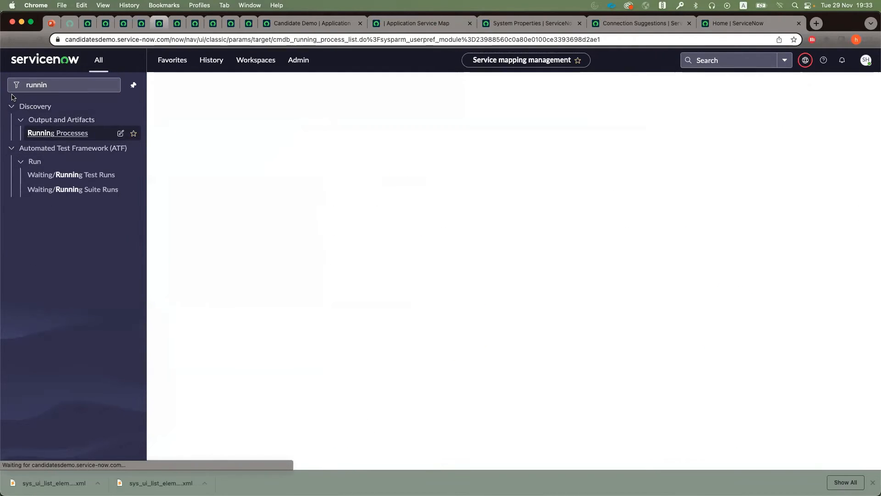
Step: Open the list of TCP connection records using the navigator entry cmdb_tcp.LIST
double_click(33, 86)
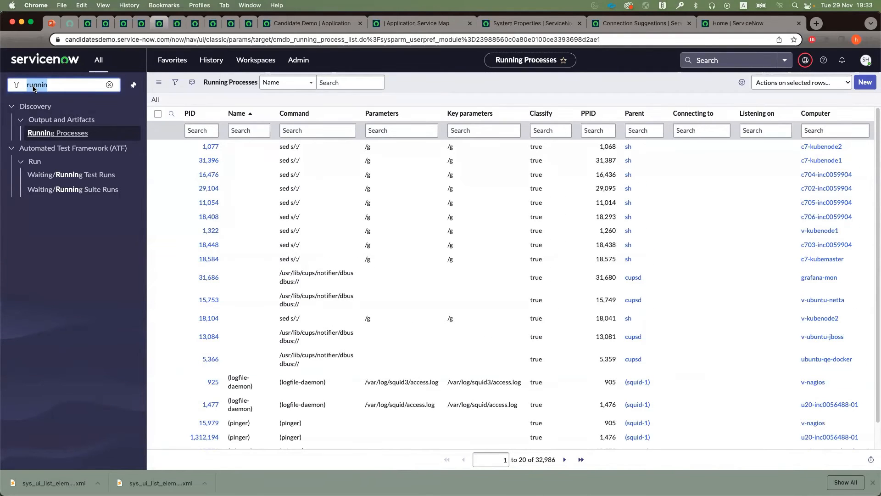
text(tcp)
key(BackSpace)
key(BackSpace)
key(BackSpace)
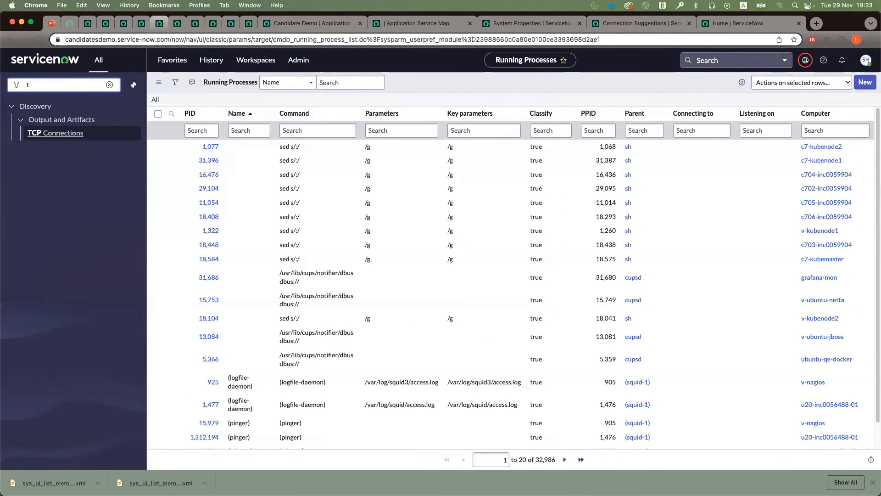
text(cmdb_tcp)
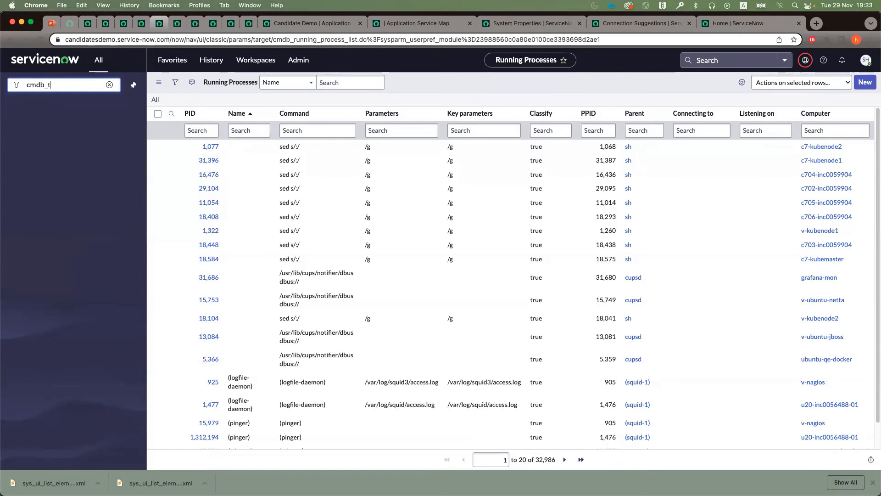
text(>LIST)
key(Left)
key(Left)
key(Left)
key(Left)
key(BackSpace)
text(.)
key(Return)
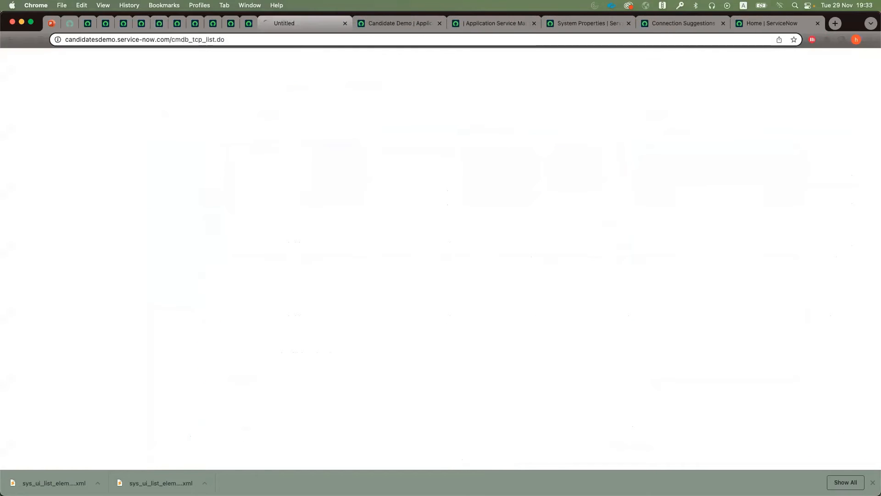